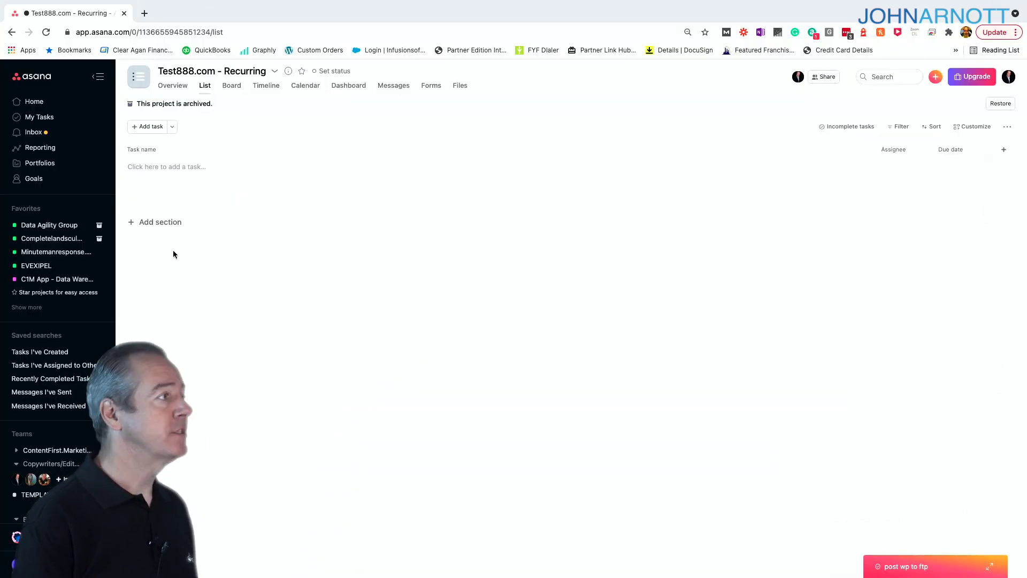
Add a new section named 'Client Meetings' to the project
click(160, 224)
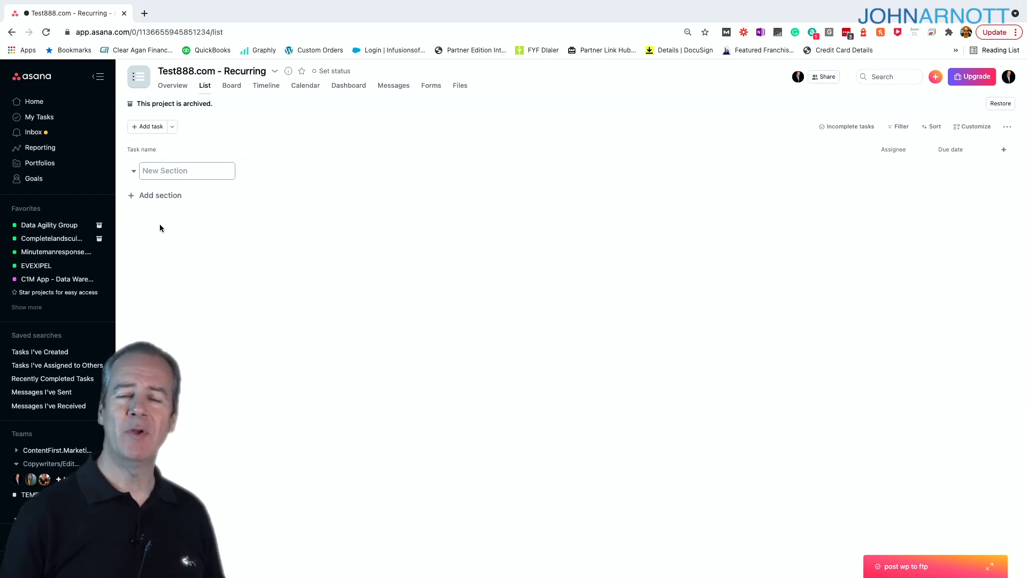
text(Client Meetings)
key(Return)
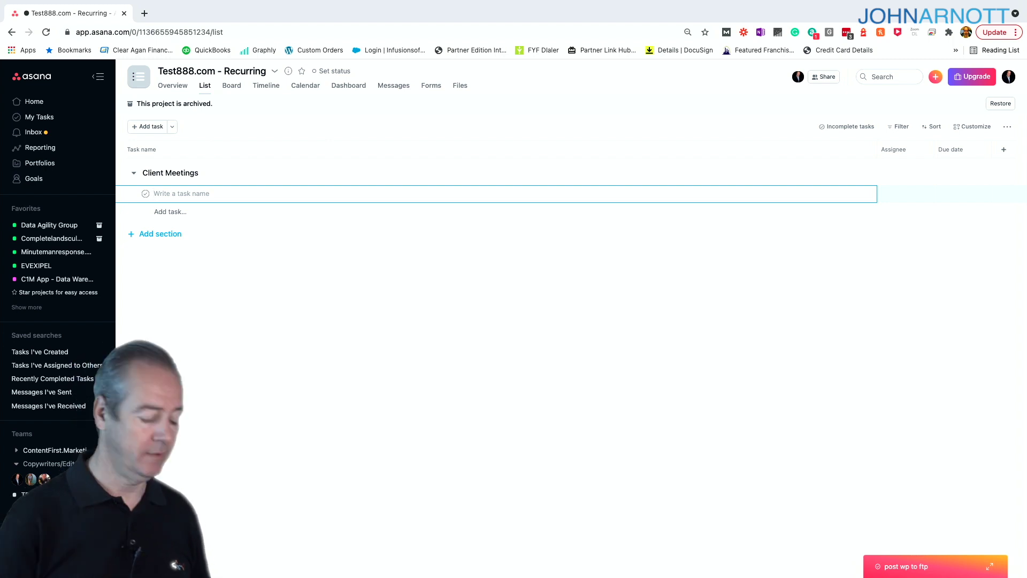
Add the task 'Client Meeting : 21/10/01' under the section and open its details
text(Client Meeting : 21/10/01)
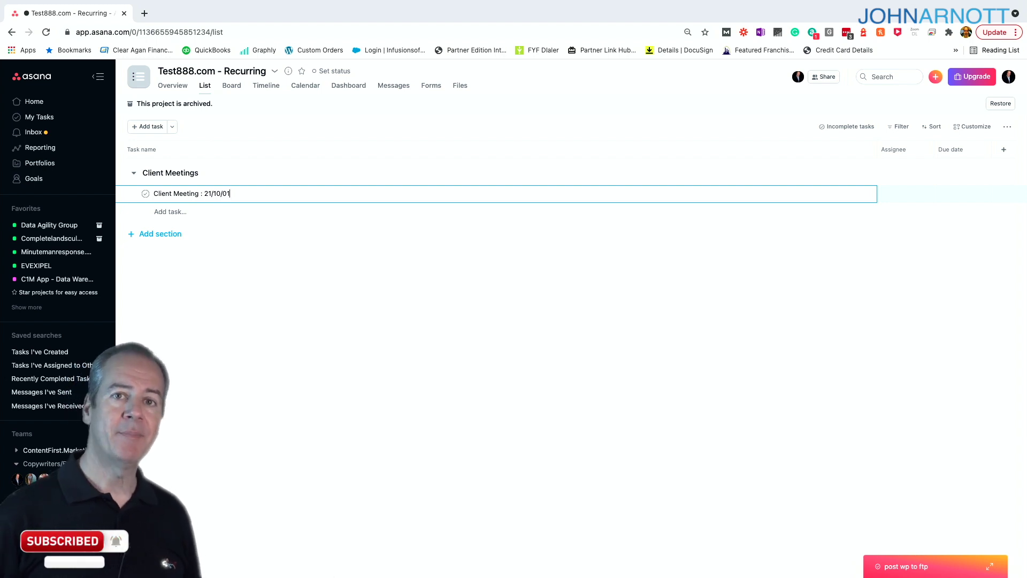
key(Tab)
key(a)
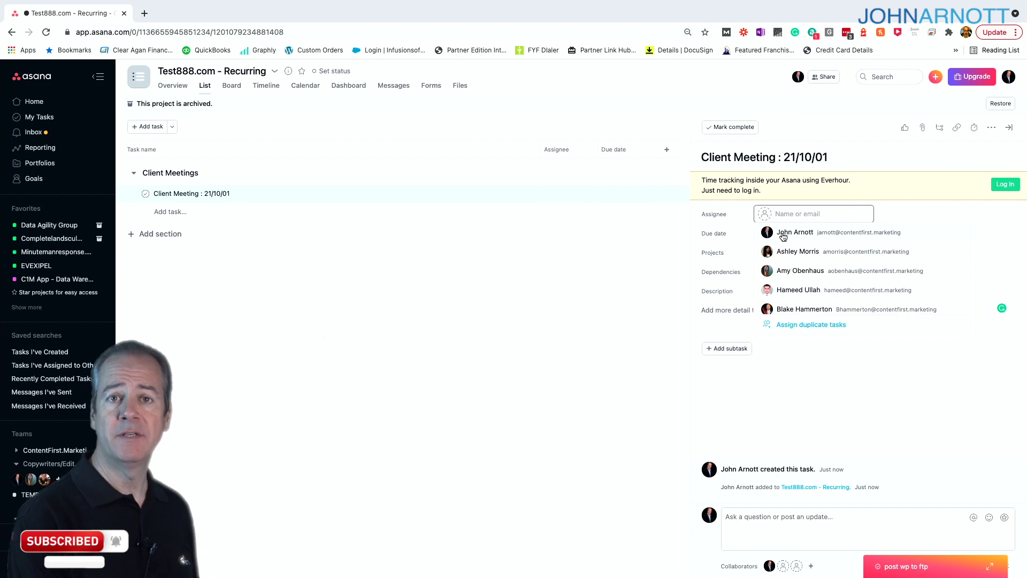
Assign the meeting task to yourself and add notes: 'Discussed brandscript / We committed to delivering by 10/8'
click(783, 236)
click(725, 310)
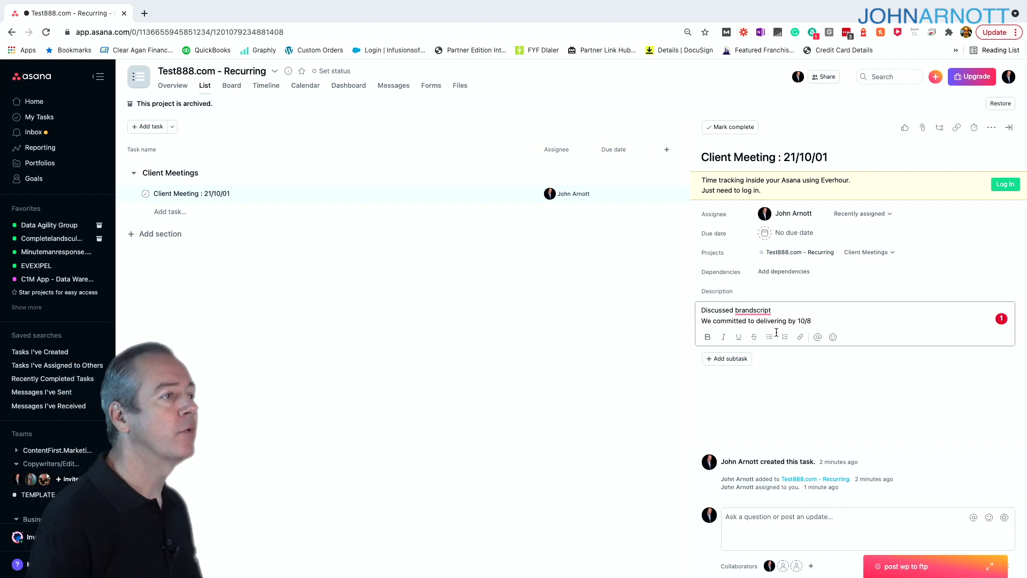
Add a 'Commitment: Delivery Brandscript' subtask to the meeting task and open it
click(738, 359)
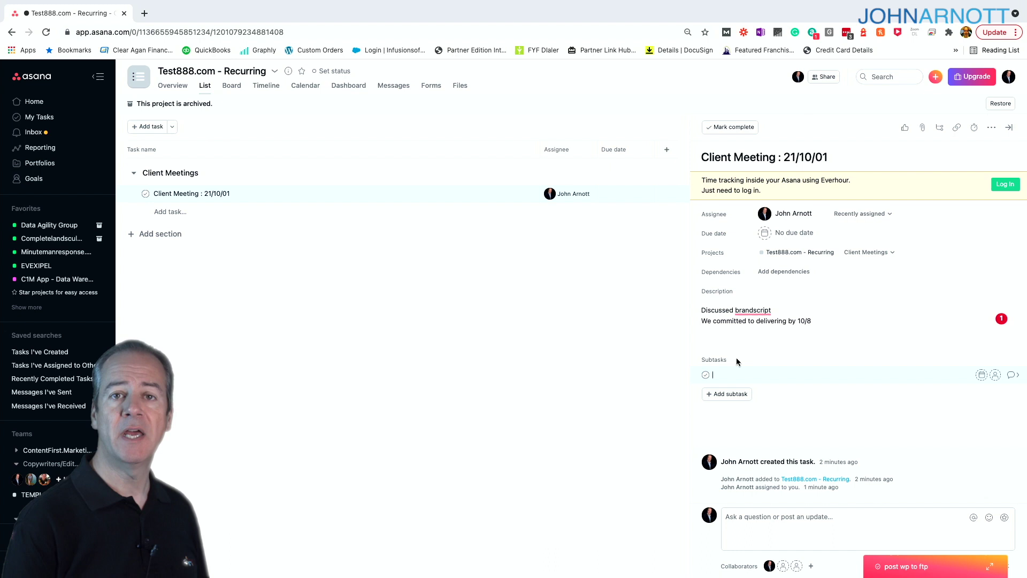
text(Commitment: Delivery Brandscript)
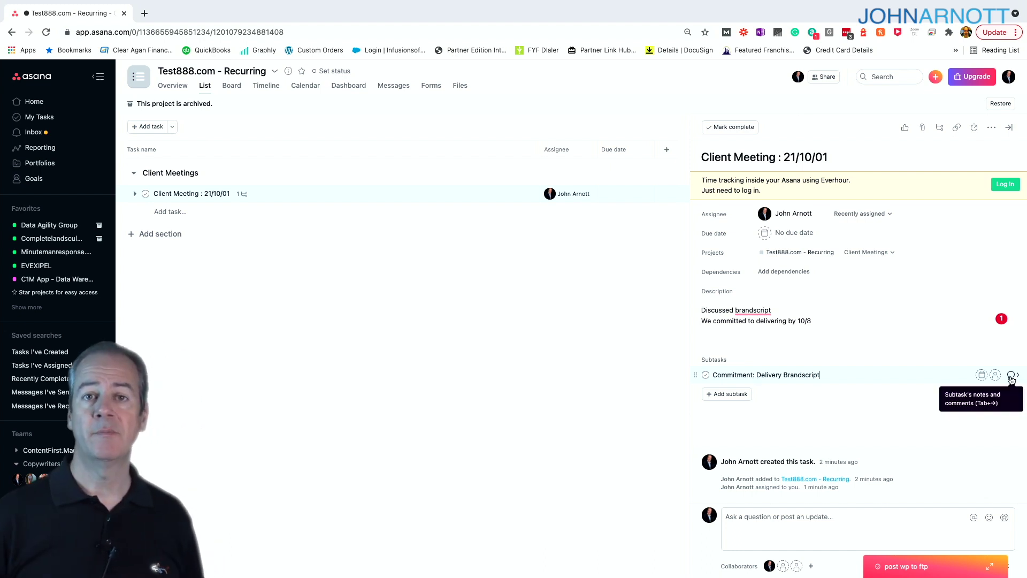
click(1011, 377)
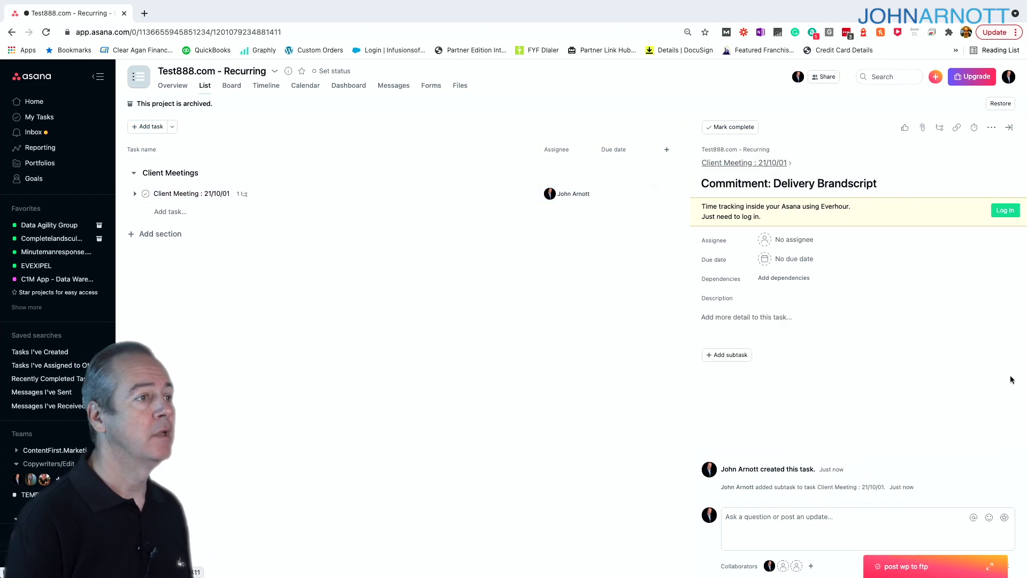
Assign the commitment subtask to yourself with a due date of Oct 8
click(795, 240)
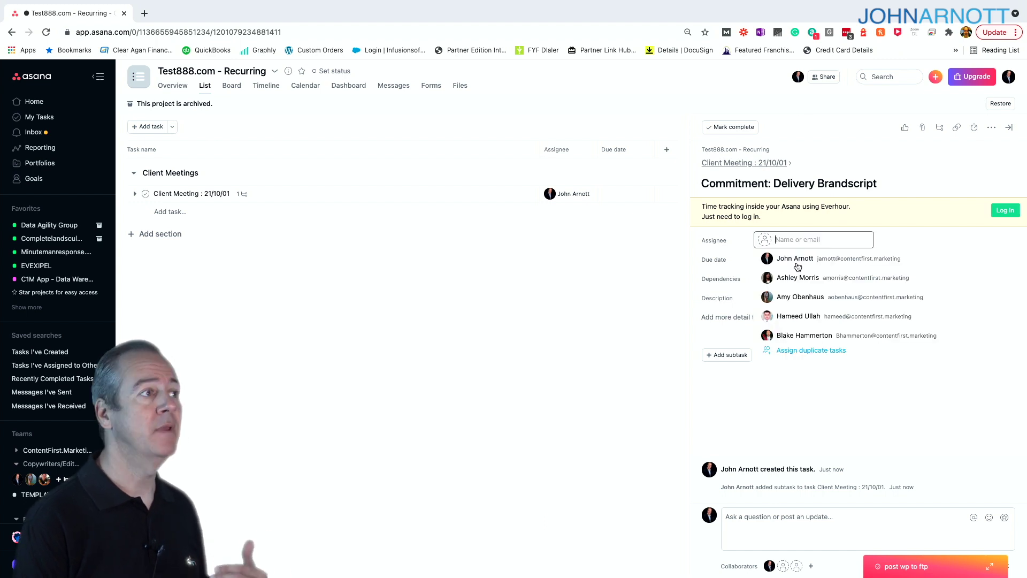
click(797, 267)
click(795, 261)
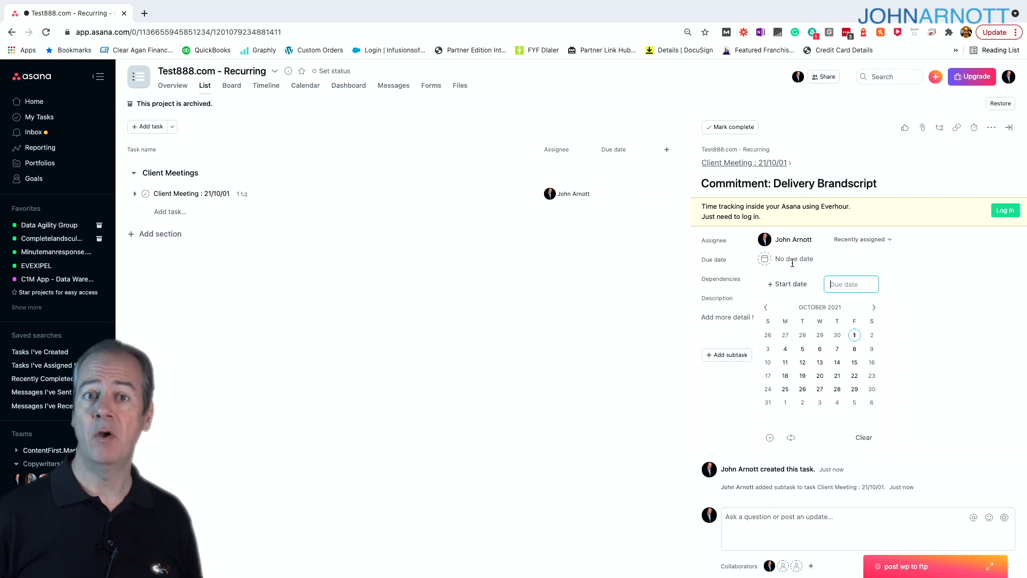
click(852, 348)
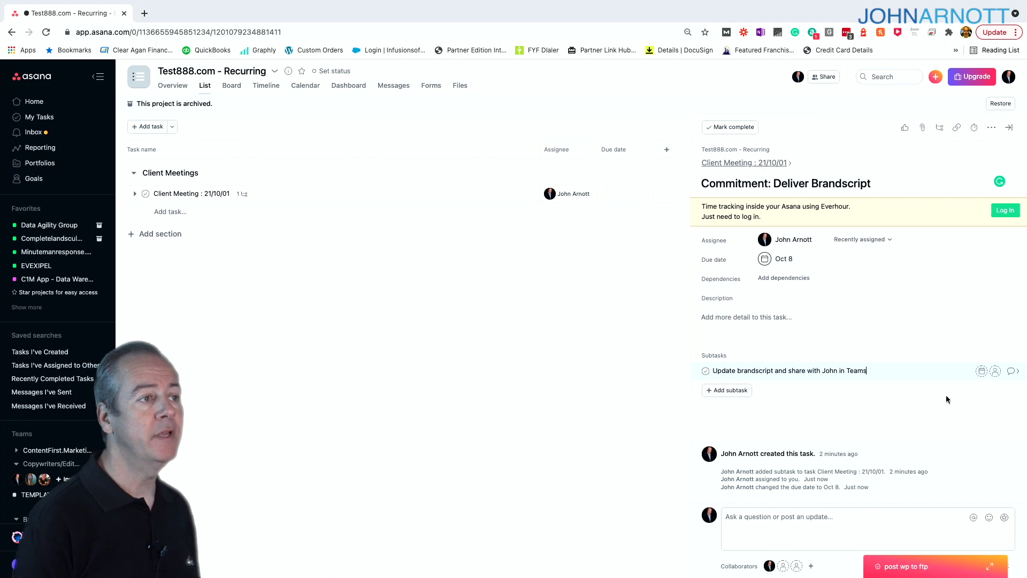
Give the brandscript update subtask a due date of Oct 5 and make yourself its assignee
click(981, 372)
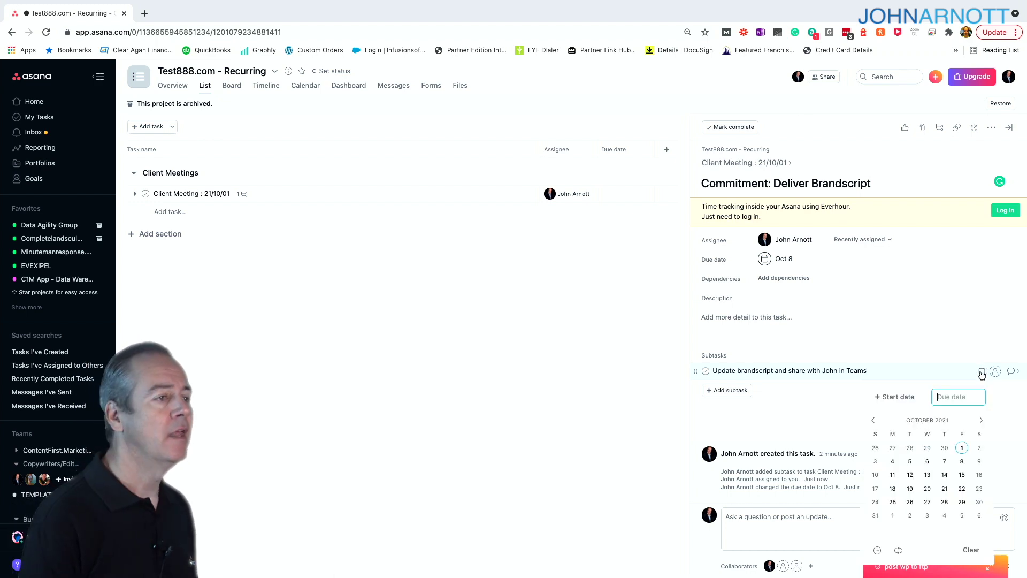
click(910, 461)
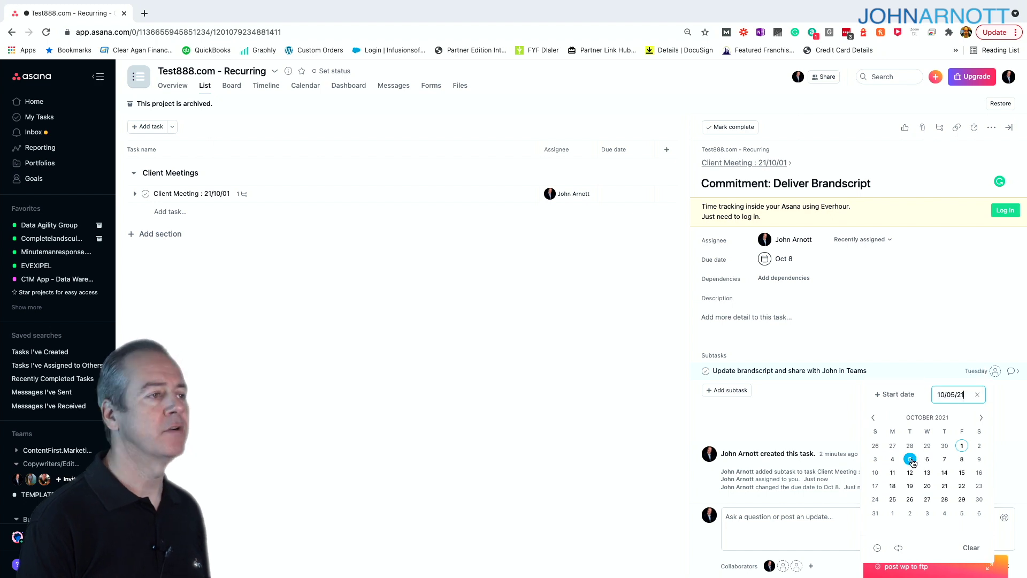
click(920, 374)
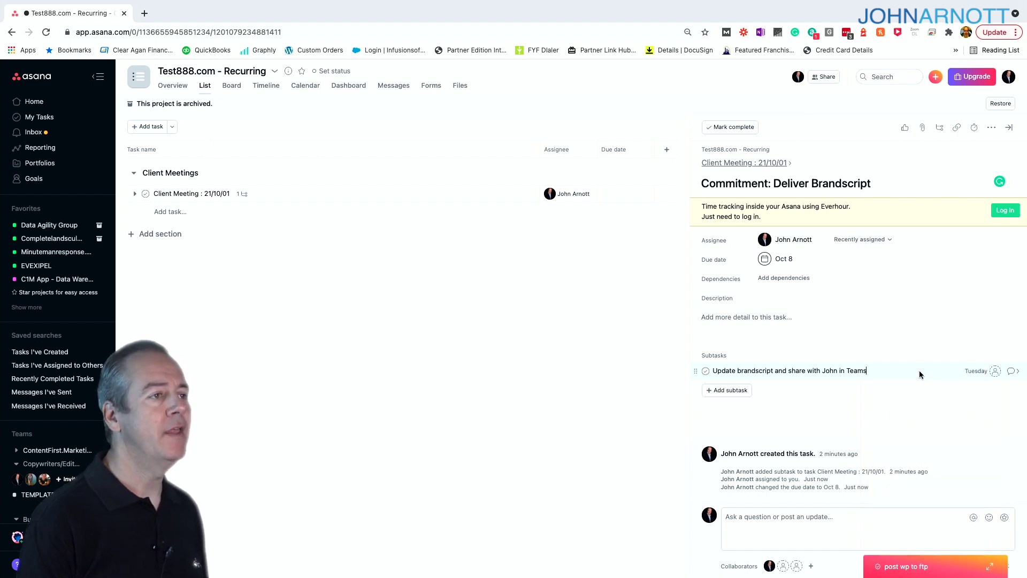
click(995, 371)
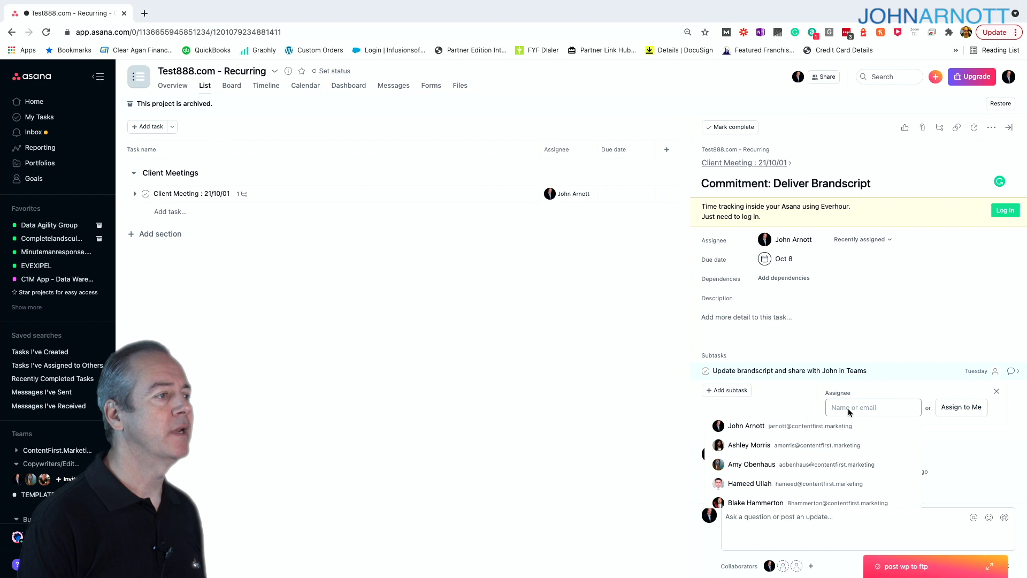
click(809, 428)
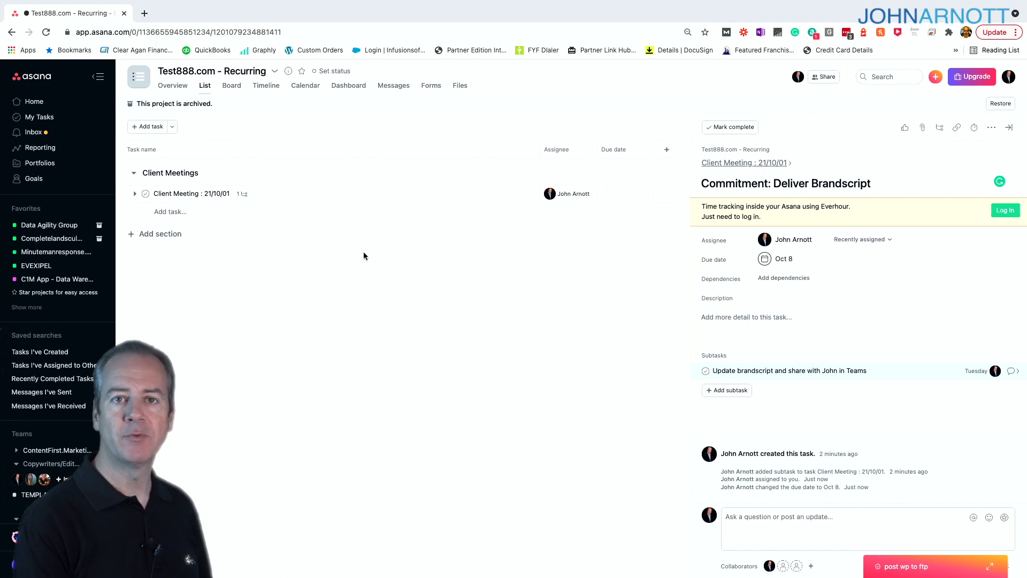
Expand the meeting task, review the Commitment subtask, and start a new task in Client Meetings
click(269, 194)
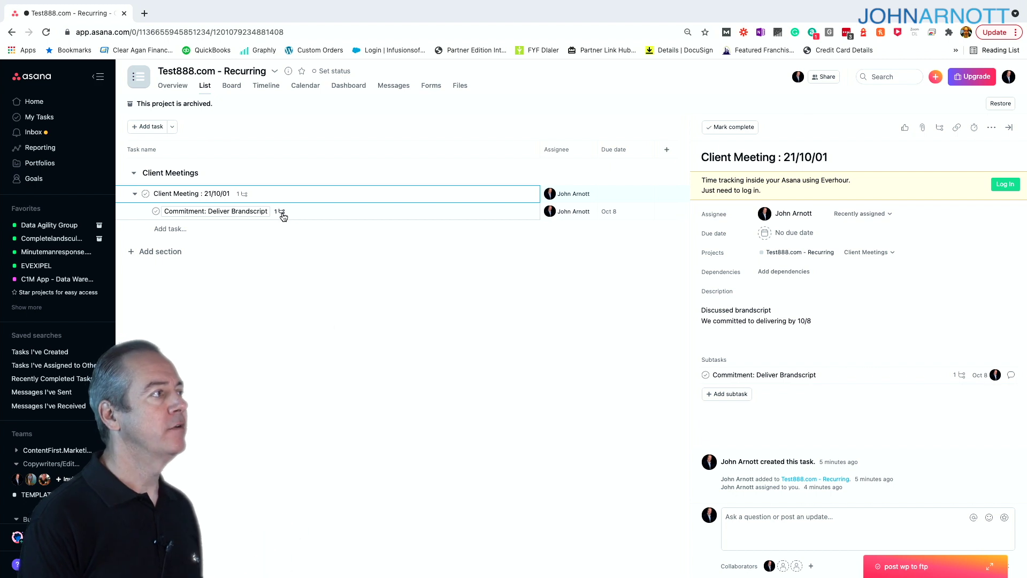
click(283, 216)
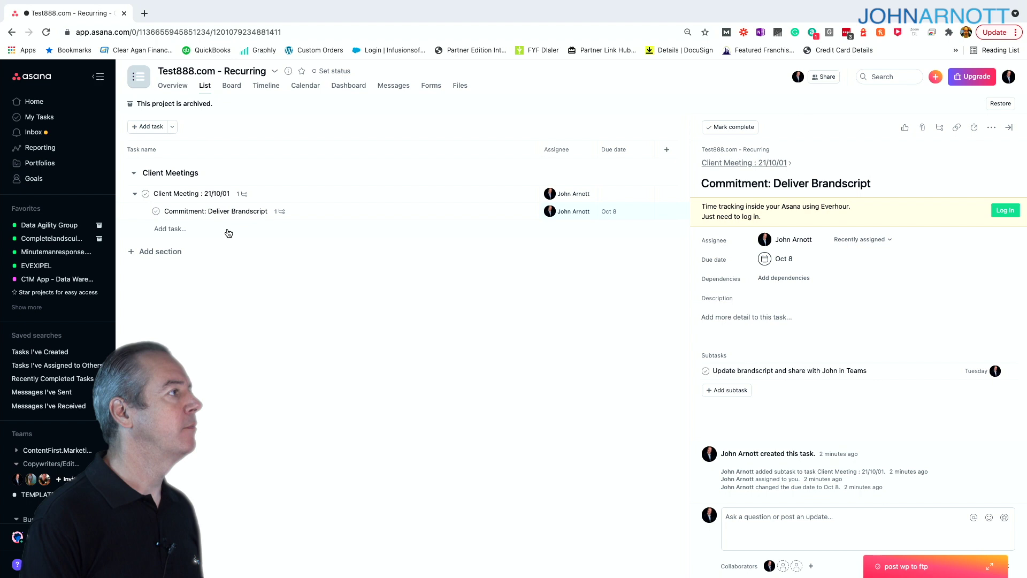
click(170, 229)
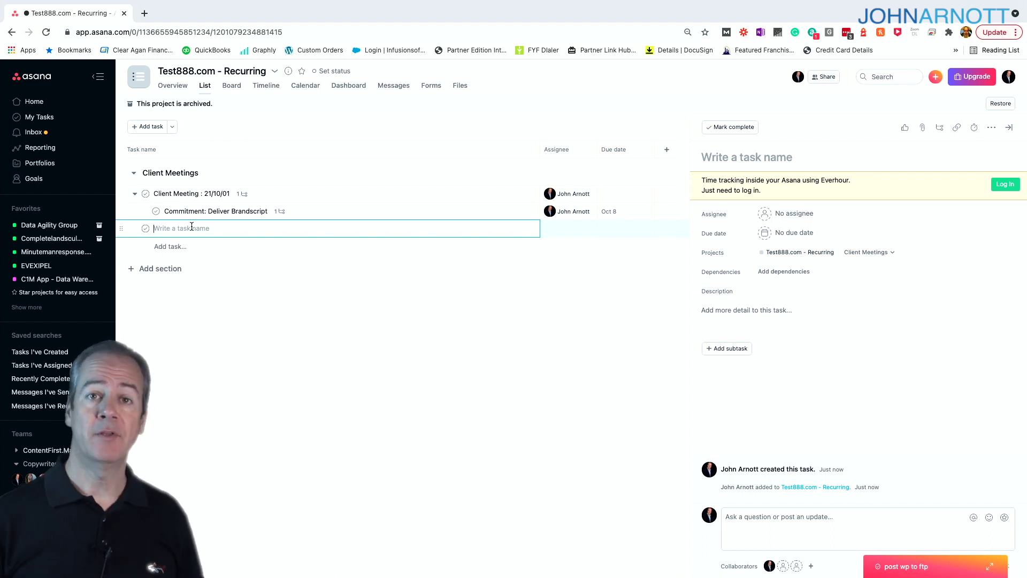
Add the subtask 'Client to deliver images for the new website' to the 21/10/01 meeting
click(675, 198)
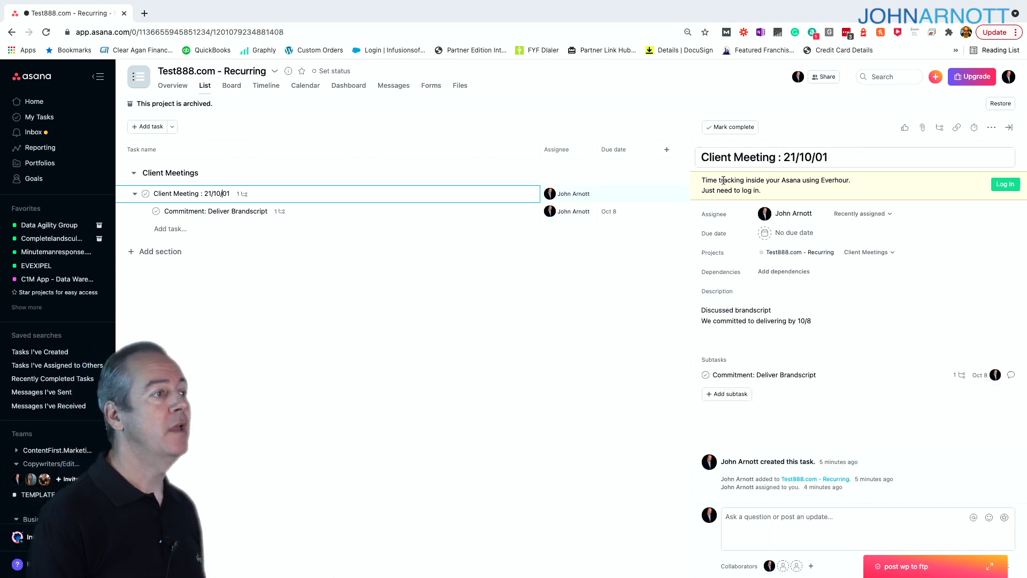
click(720, 392)
text(Client to deliver images for the new website)
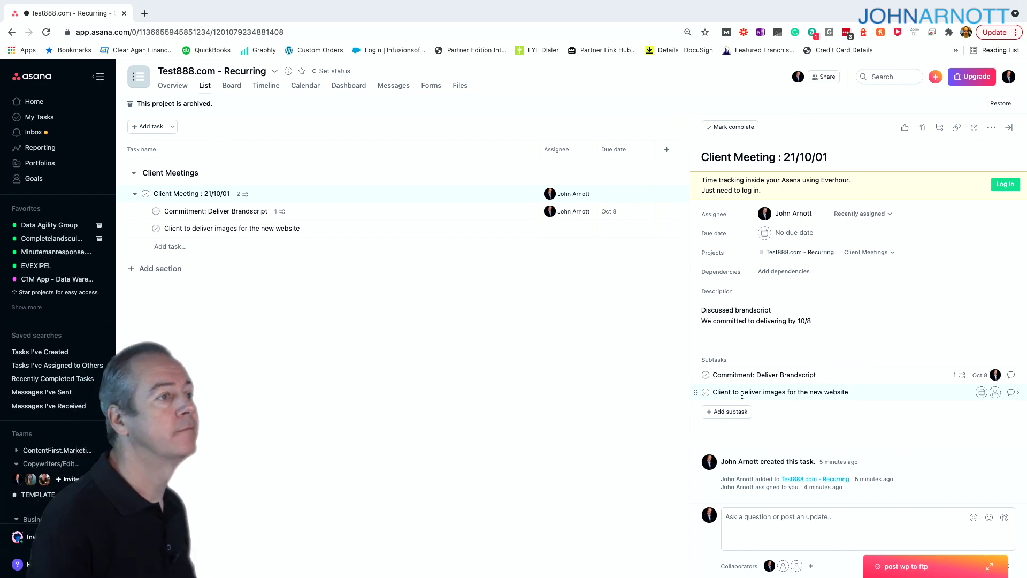
Make the images subtask due Tuesday, Oct 5, assigned to yourself, and open its details
click(981, 393)
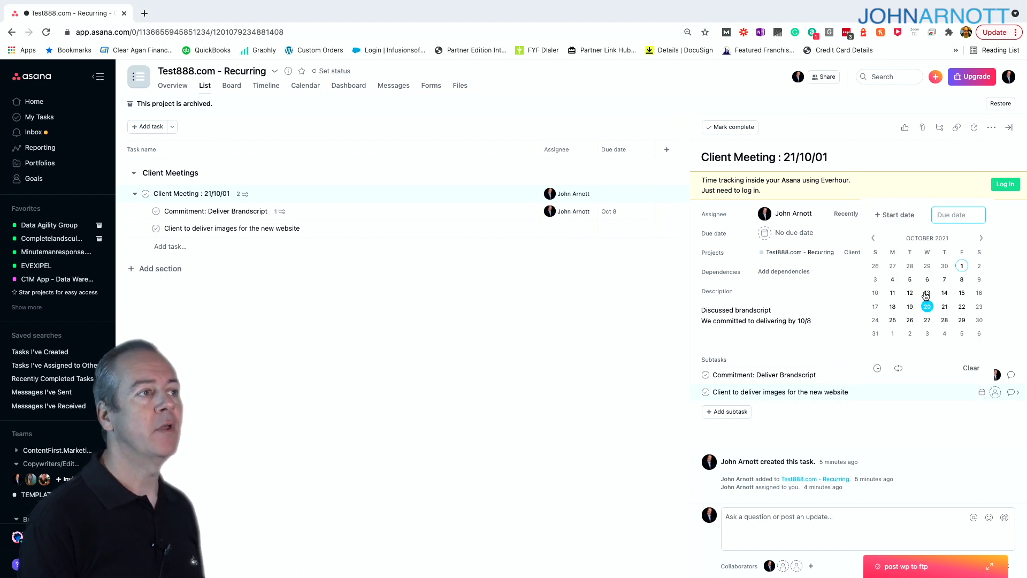
click(911, 280)
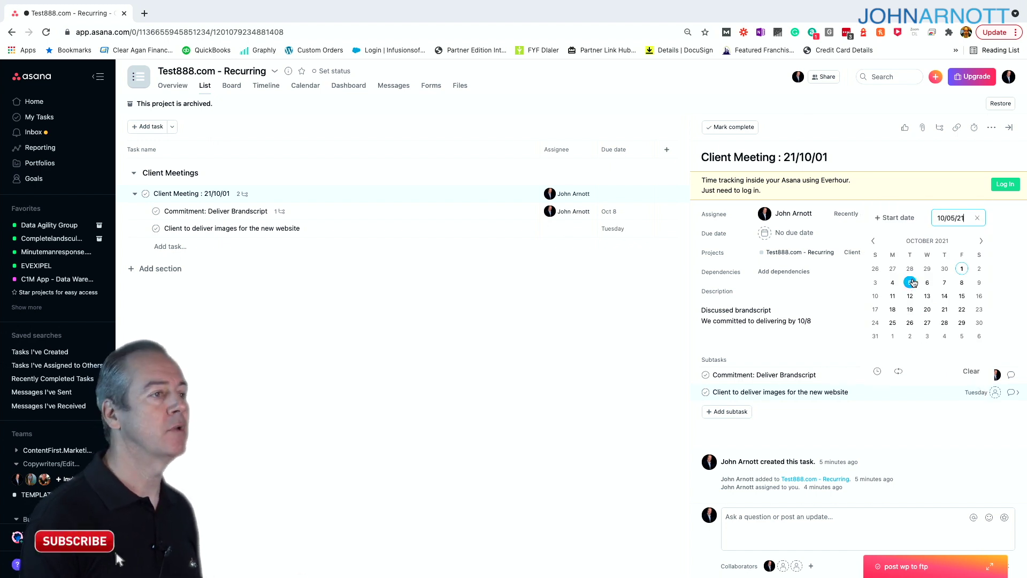
click(995, 393)
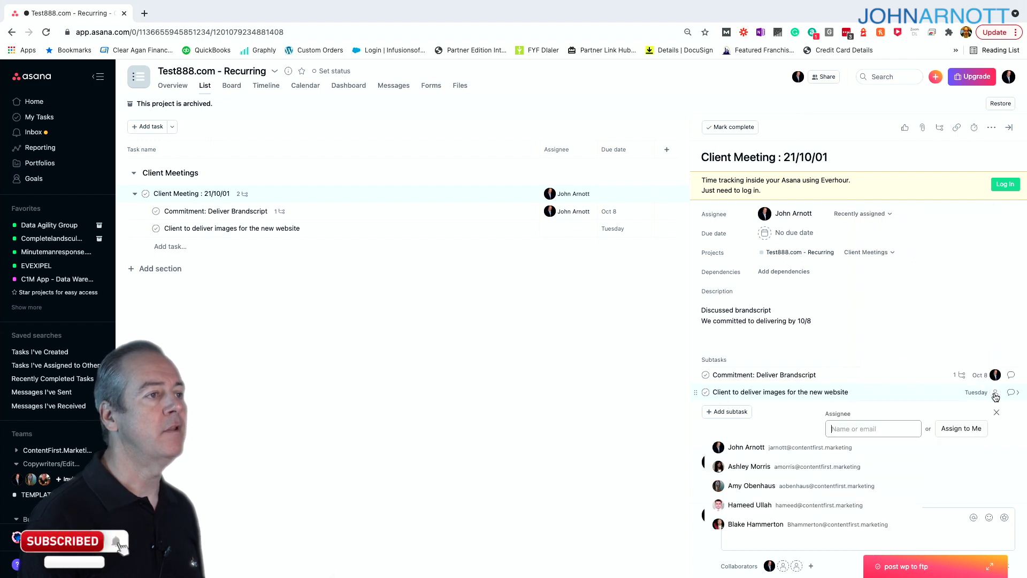
click(784, 448)
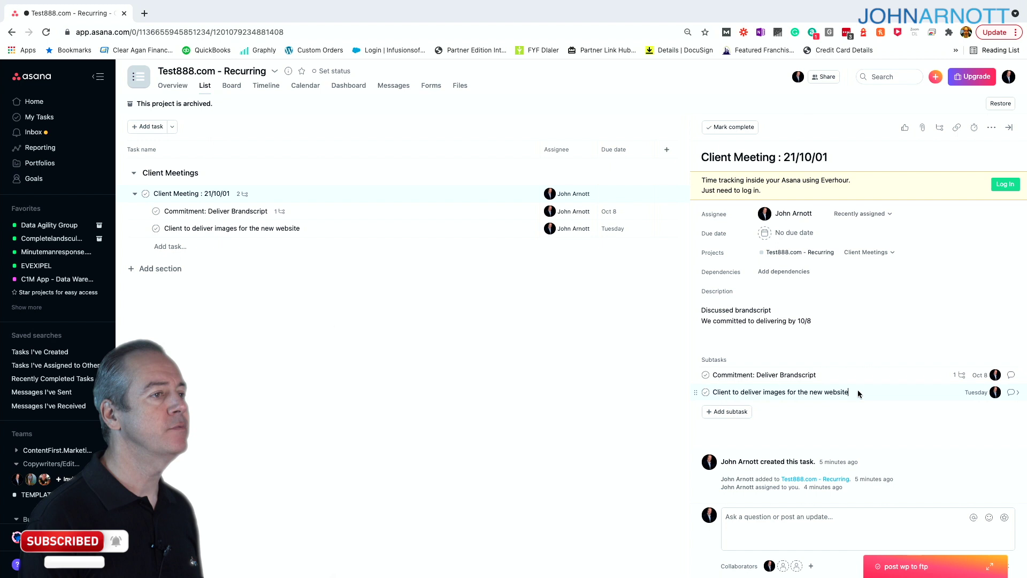
click(1016, 392)
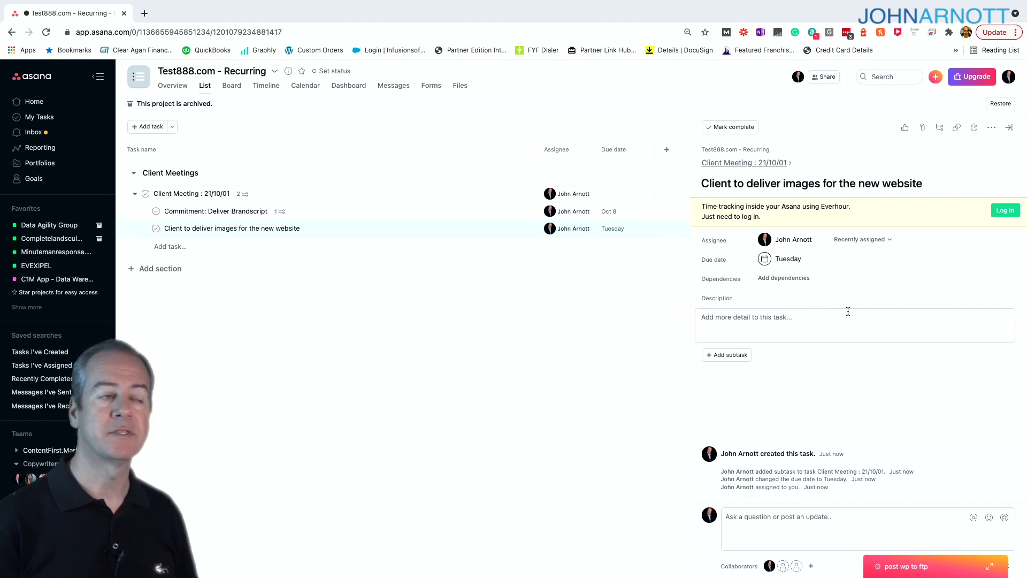
Tag the images subtask with the Client Owes Us tag
click(767, 340)
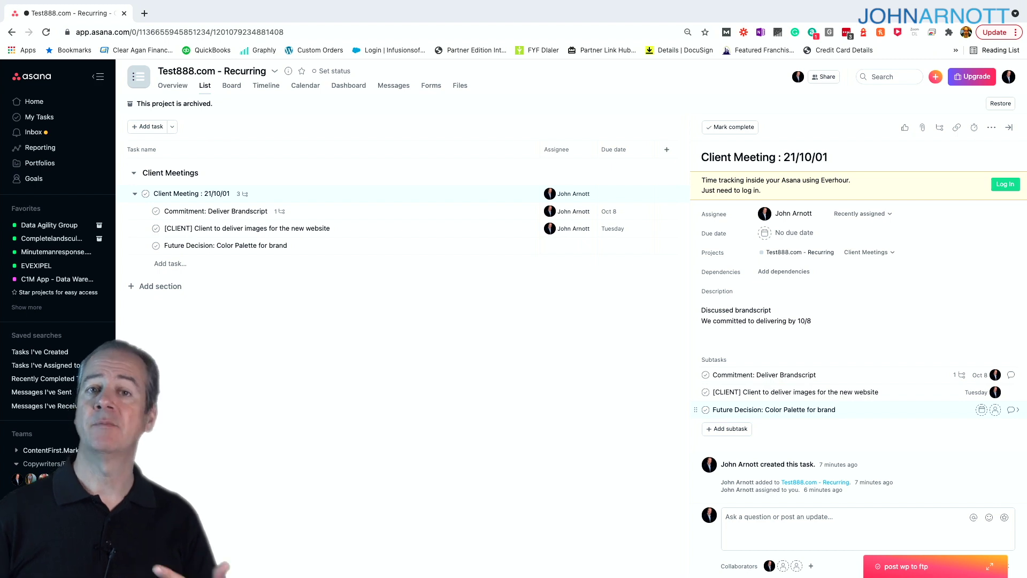
Set the 'Future Decision: Color Palette for brand' subtask's due date to Nov 1
click(982, 410)
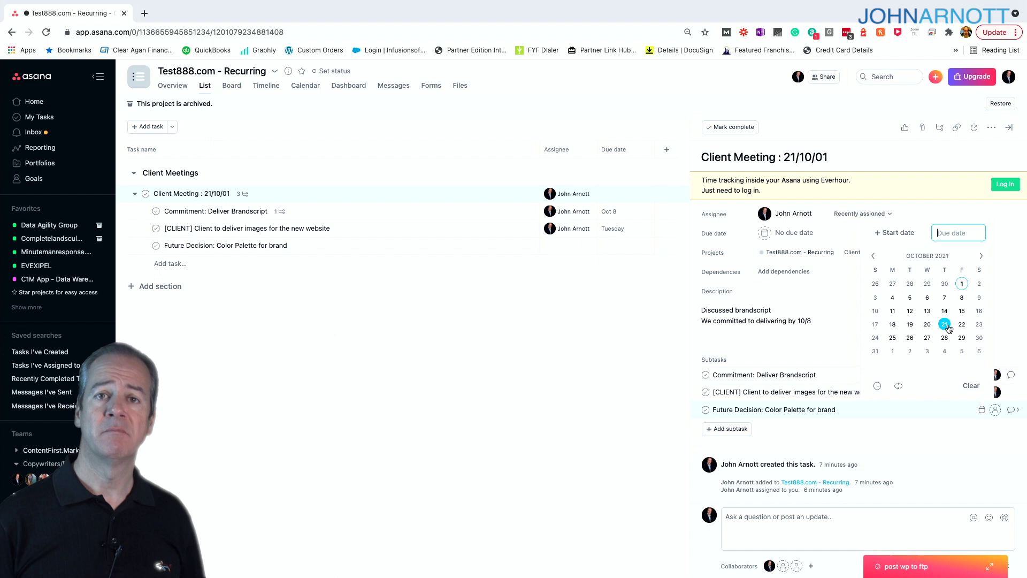
click(981, 256)
click(892, 283)
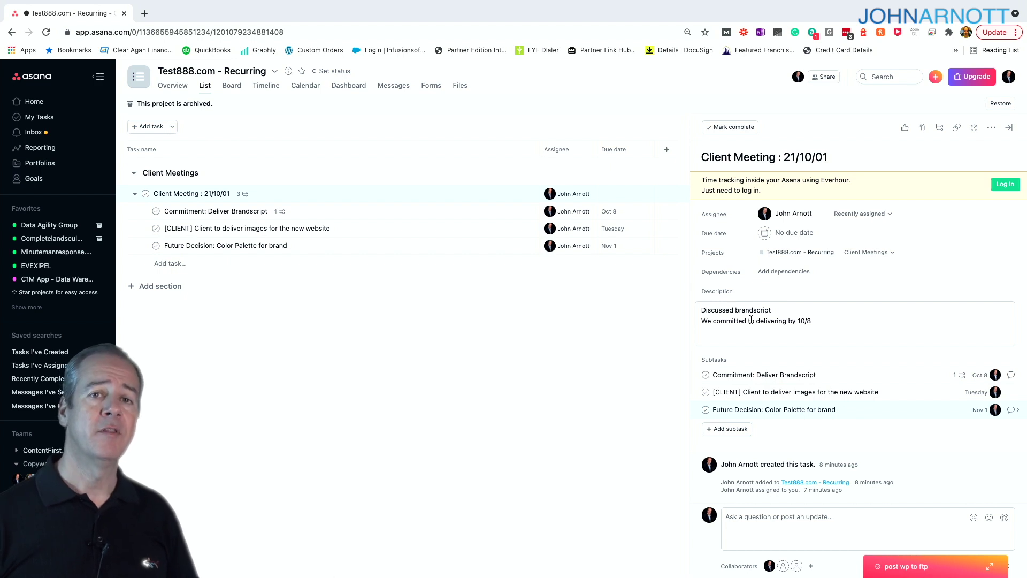
Add the task 'Client Meeting: 21/11/01' below the meeting and open its description
key(Return)
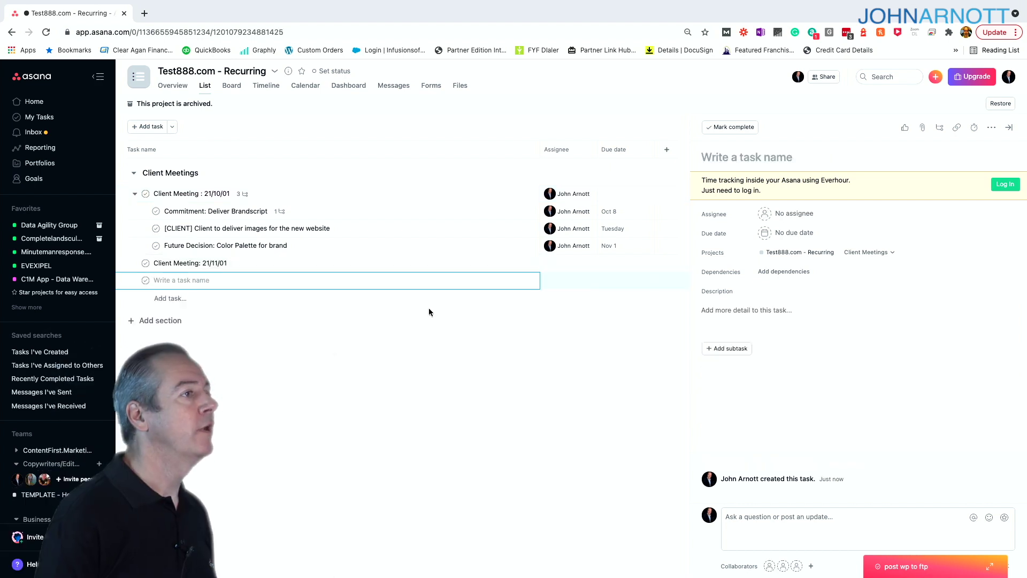
text(Client Meeting: 21/11/01)
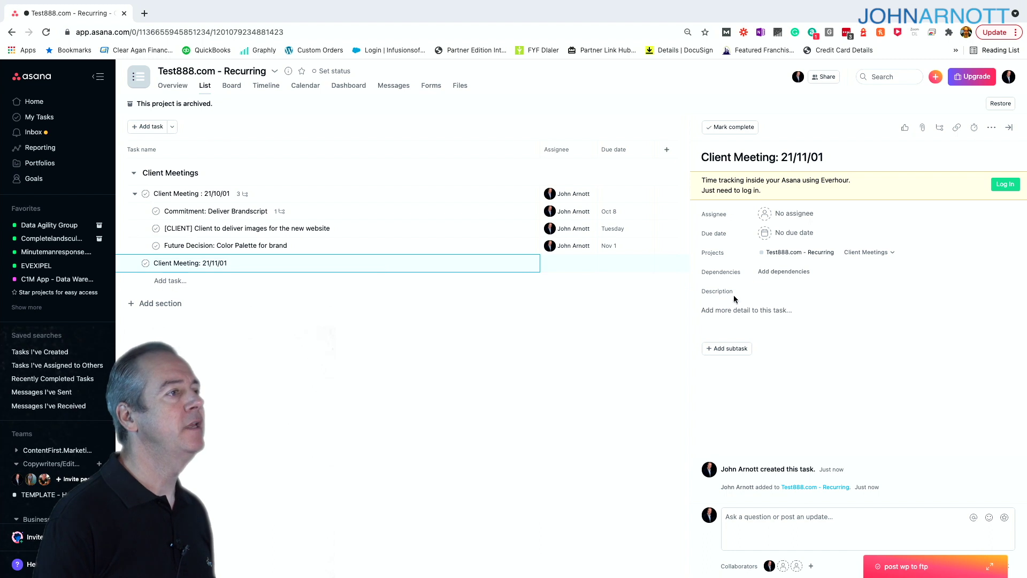
click(717, 308)
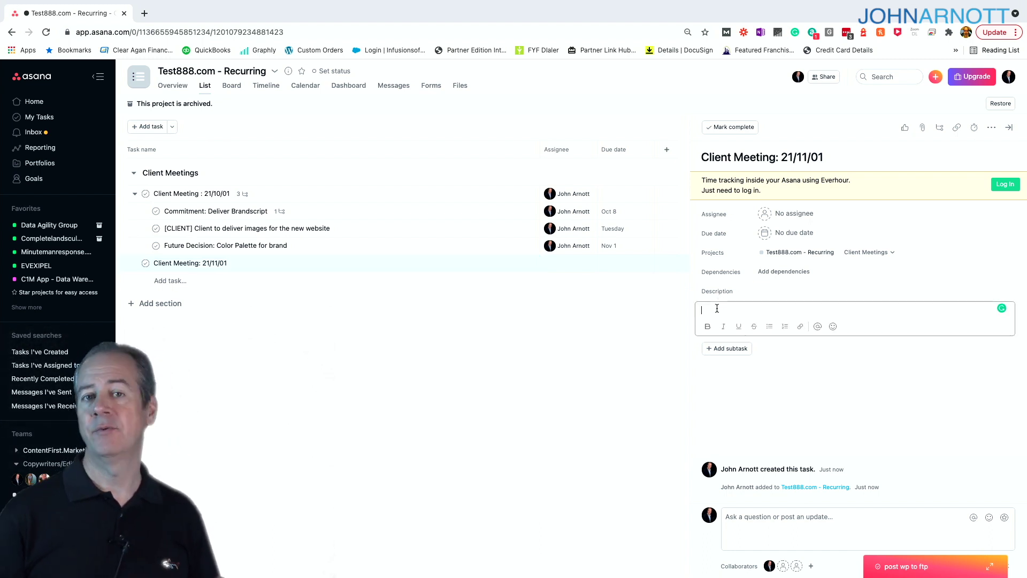
Write agenda lines: seque:, Past tasks, Their agenda items, process the agenda, Close and review commitments
text(se)
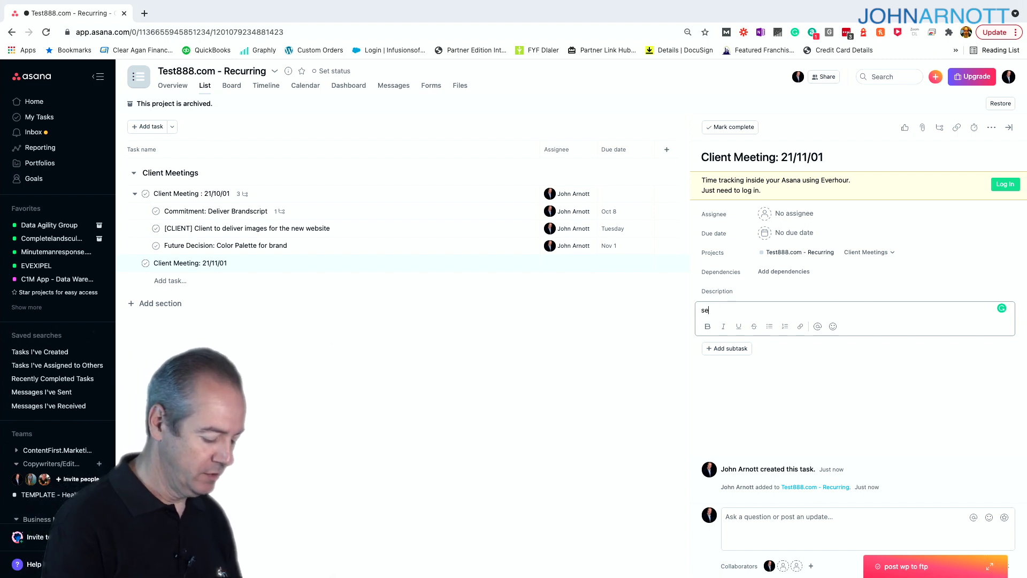
text(que:)
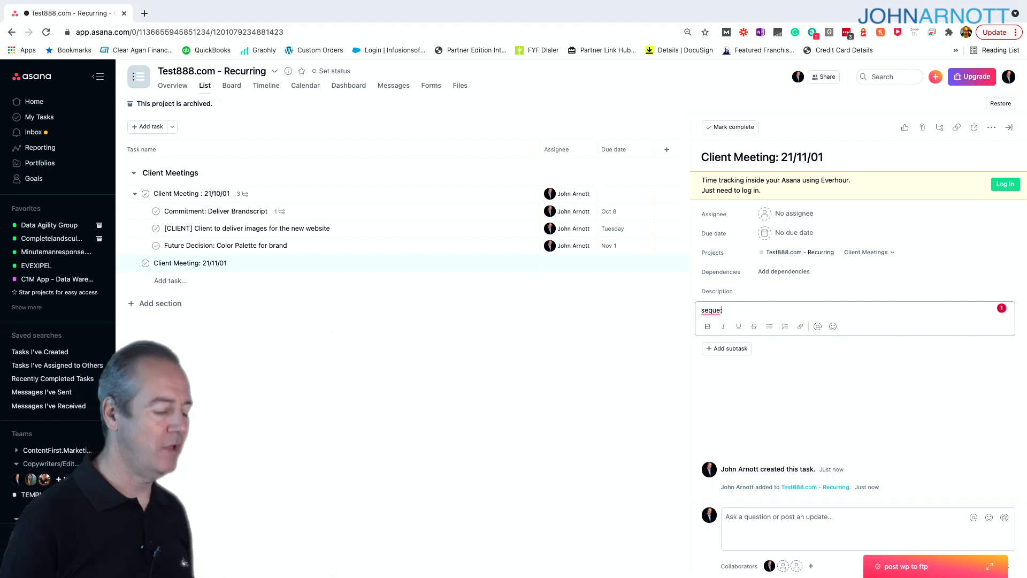
key(Return)
text(P)
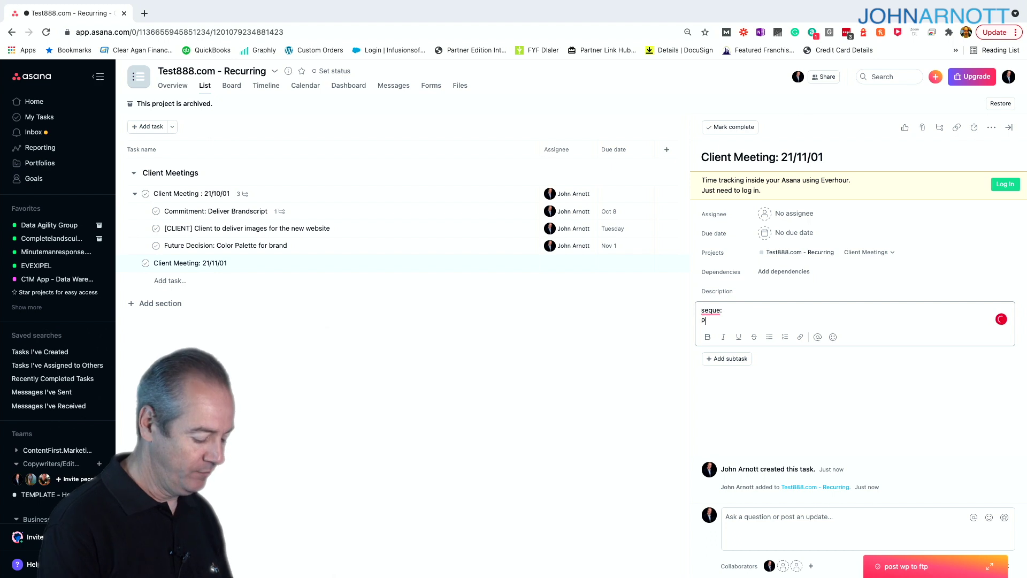
text(ast task)
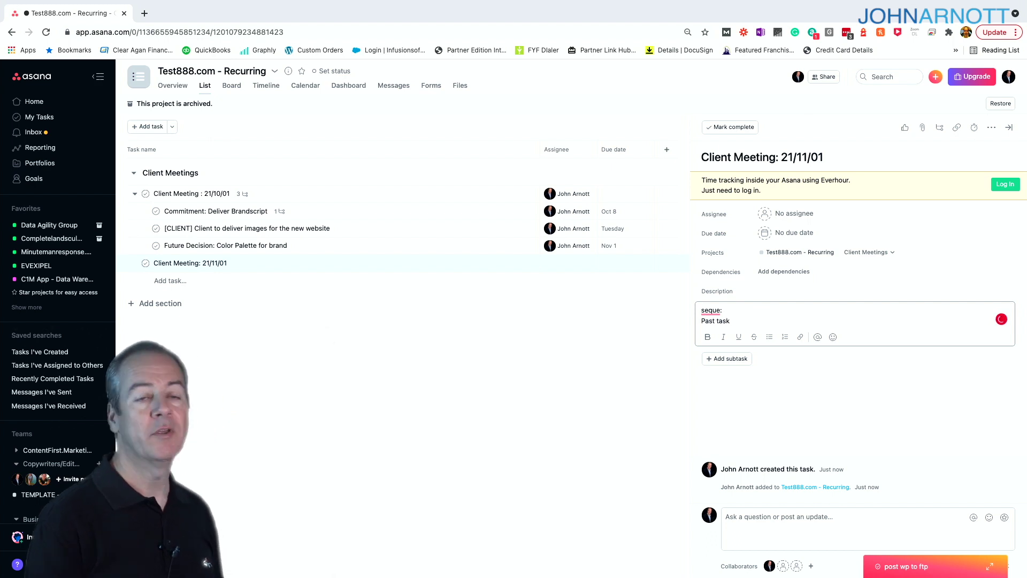
text(s)
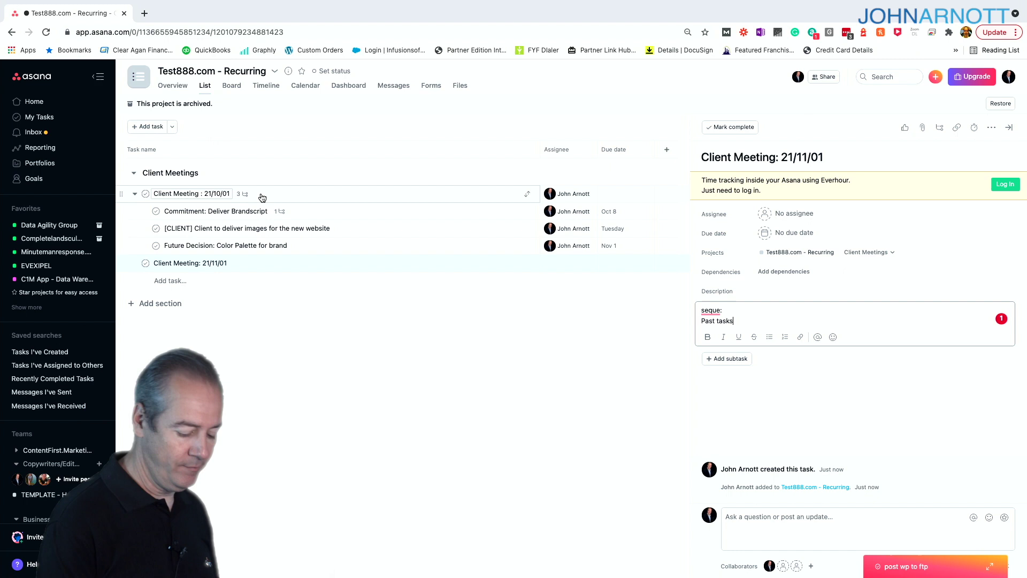
key(Return)
text(Their agenda items)
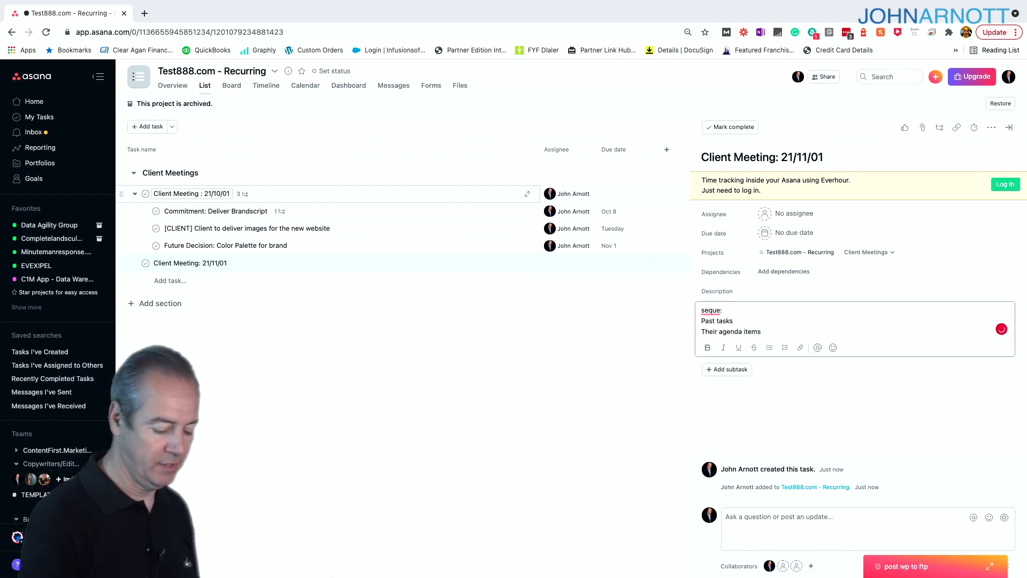
key(Return)
text(process the agenda)
key(Return)
text(Close and review commitments)
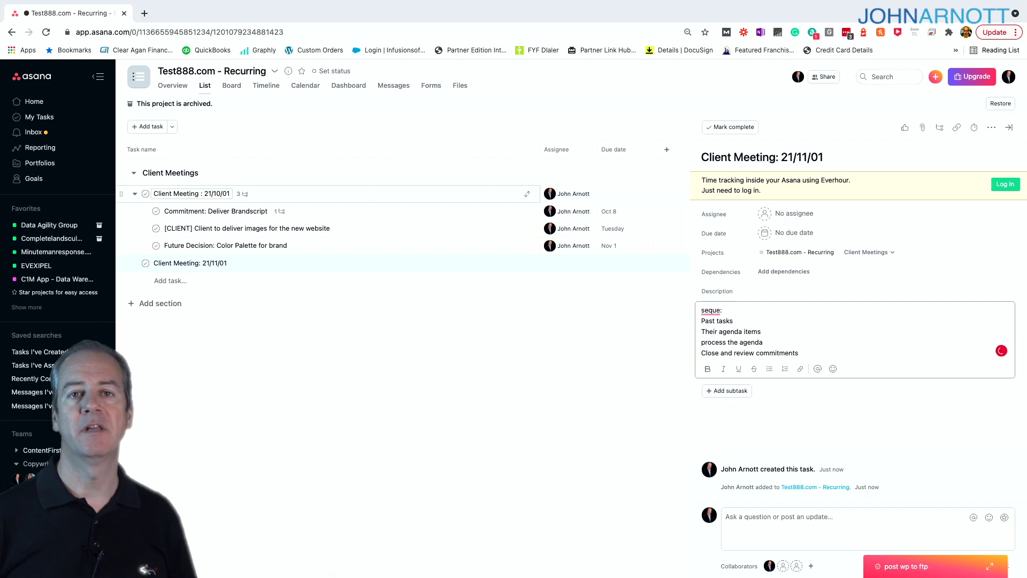